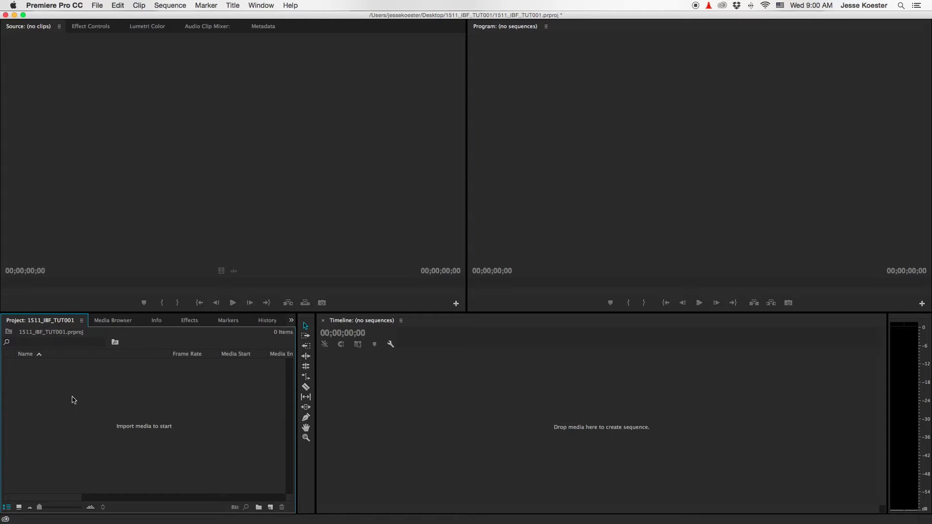
Import the whole RB card folder from TOKYO > 1511_BOB_MM001 into the project.
double_click(116, 423)
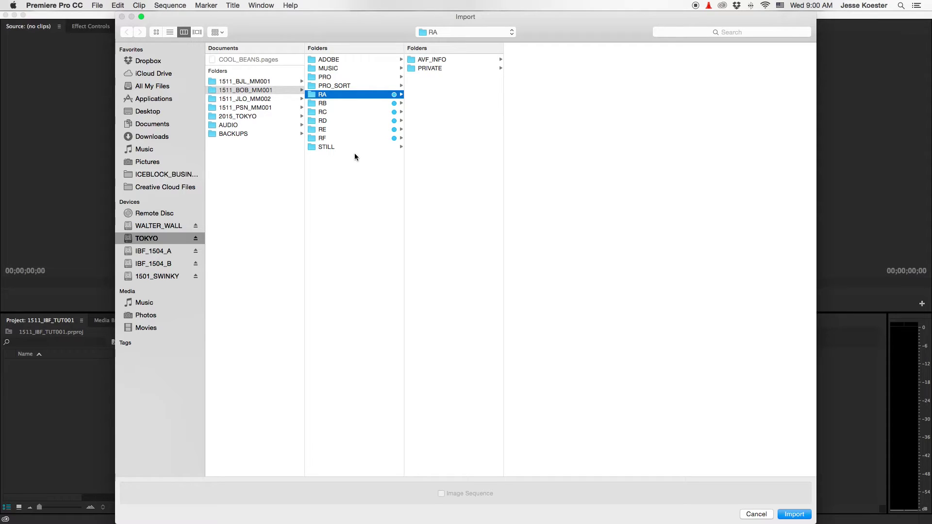
left_click(343, 103)
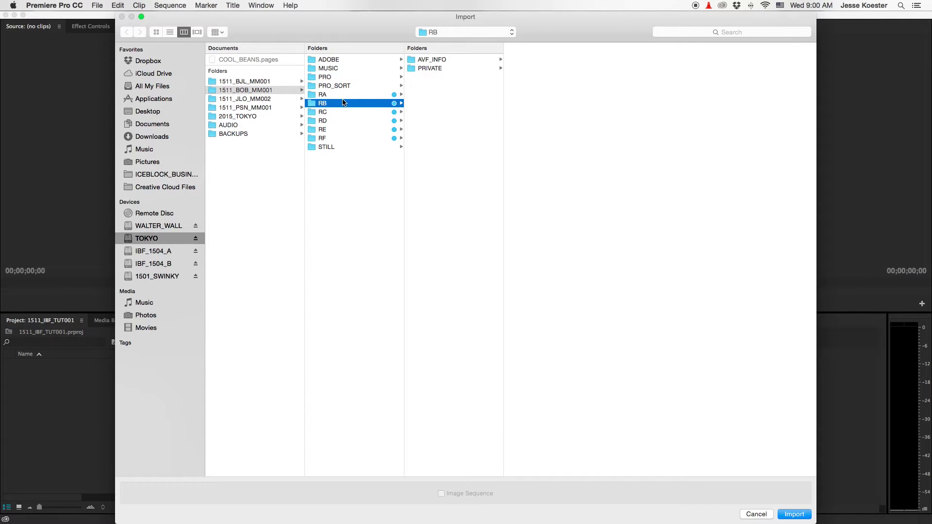
key("Right")
key("Down")
key("Right")
key("Down")
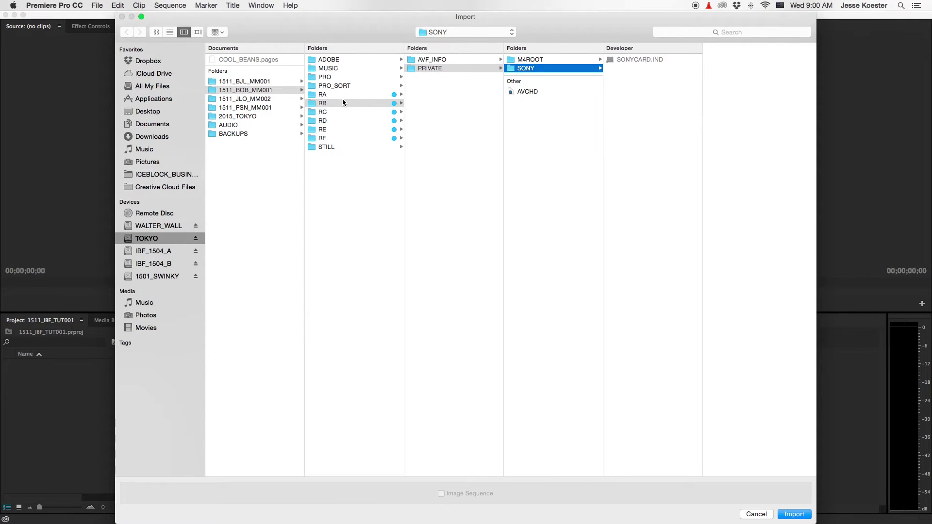
key("Left")
key("Left")
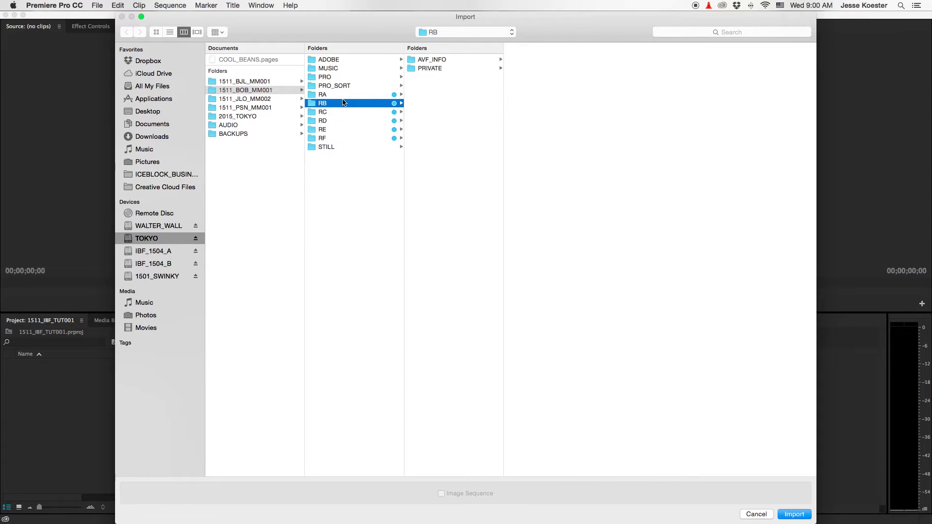
key("Return")
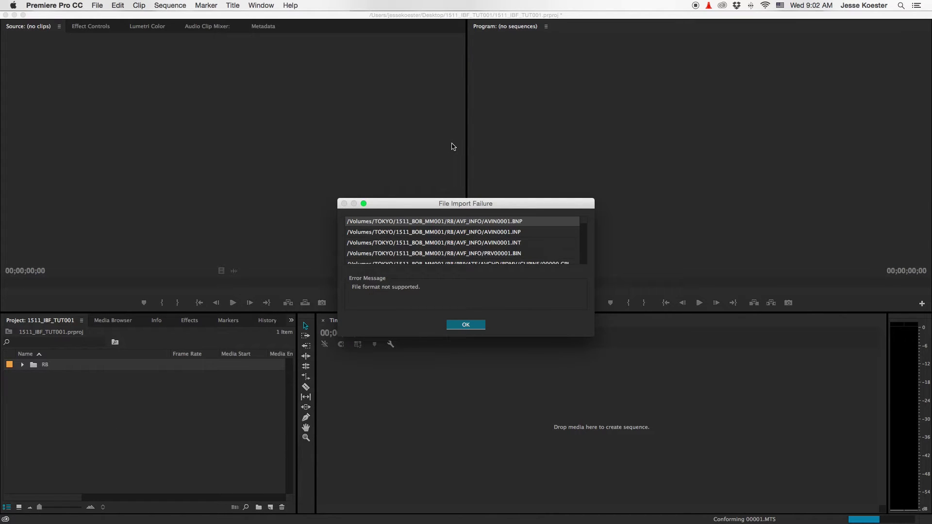
Dismiss the File Import Failure list of AVF_INFO files and save the project.
scroll(510, 239, "down", 5)
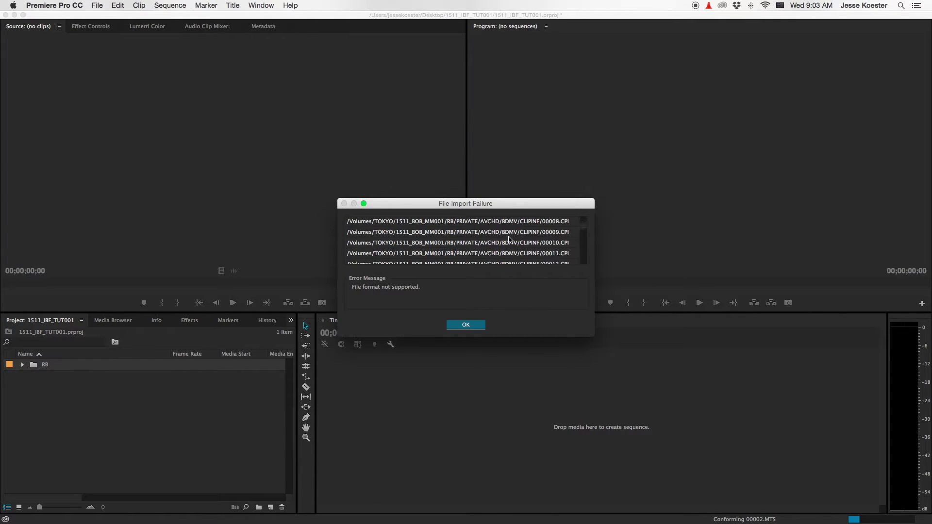
scroll(509, 238, "down", 10)
scroll(509, 239, "down", 10)
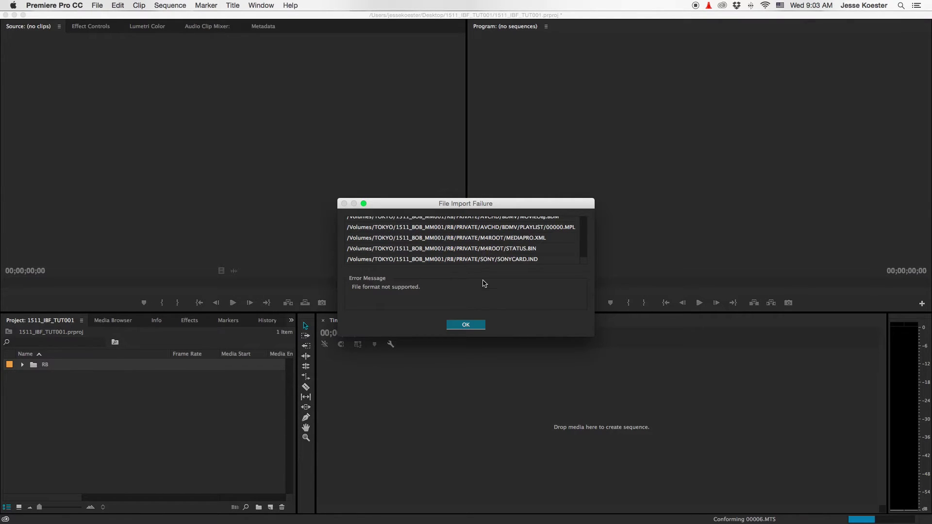
left_click(470, 328)
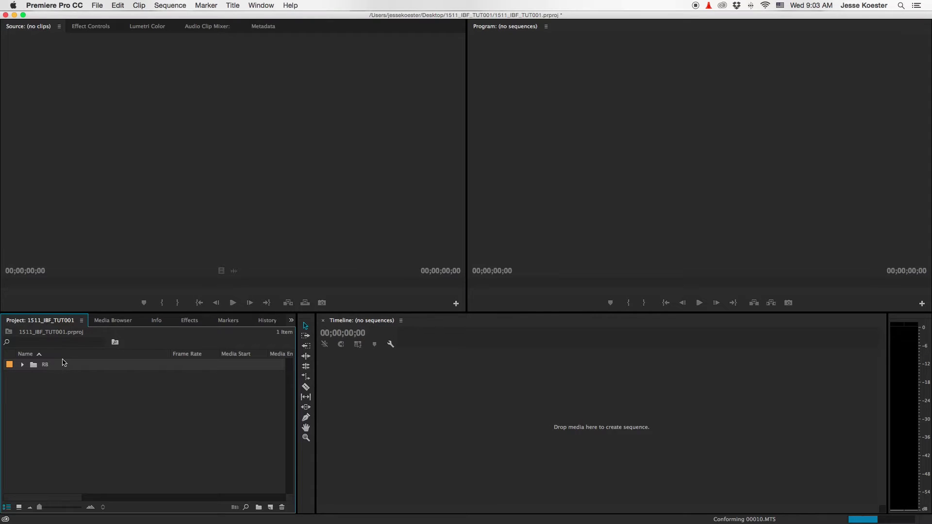
key("super+s")
Expand the RB and STREAM folders to list the MTS clips.
left_click(22, 366)
left_click(33, 377)
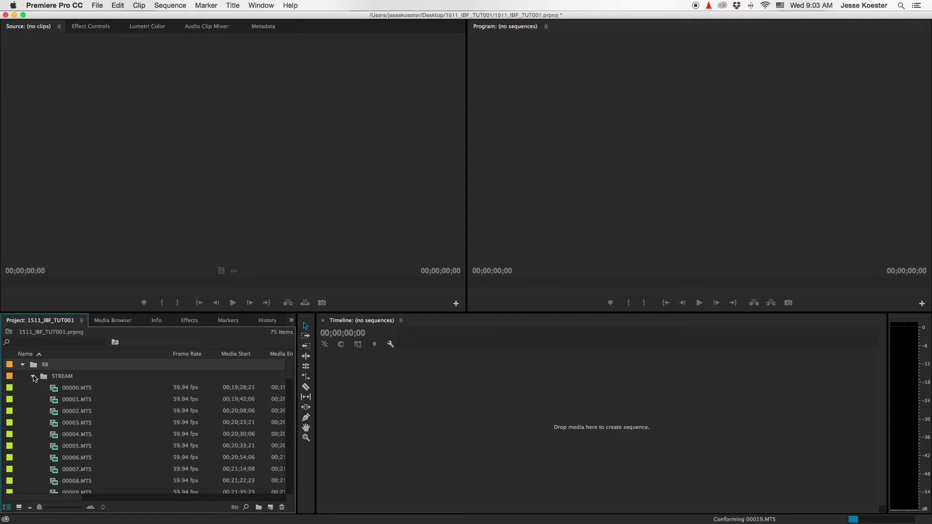
scroll(87, 395, "down", 15)
scroll(87, 394, "up", 15)
Preview clip 00000.MTS in the Source monitor, scrubbing to the DJ decks shot.
double_click(76, 391)
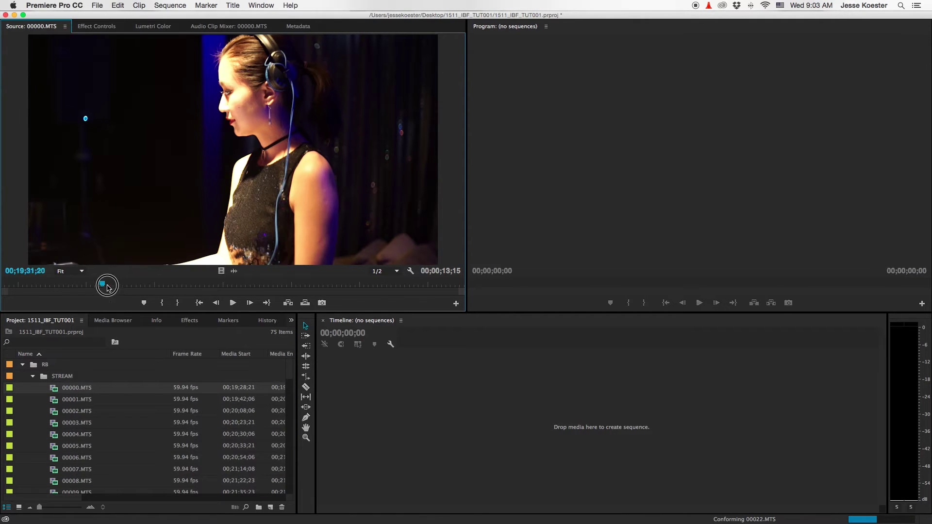
left_click(111, 285)
left_click_drag(112, 287, 212, 288)
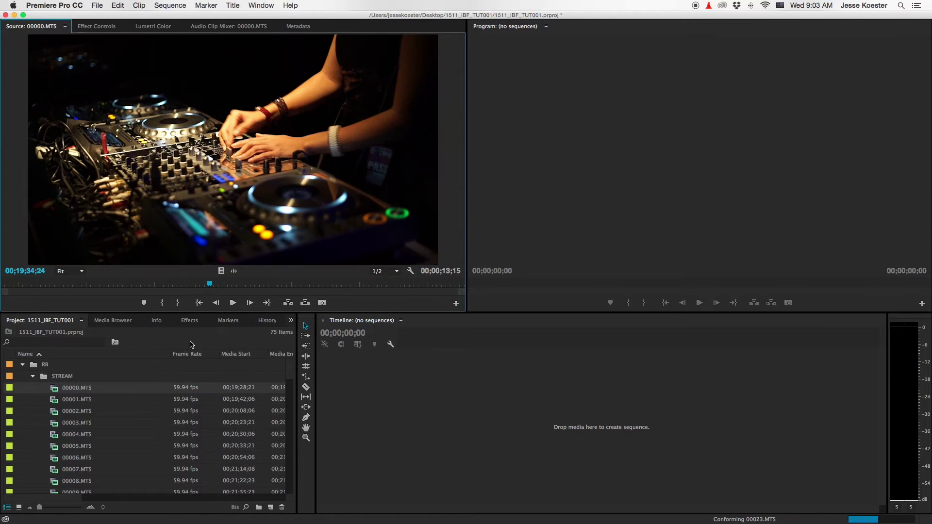
key("space")
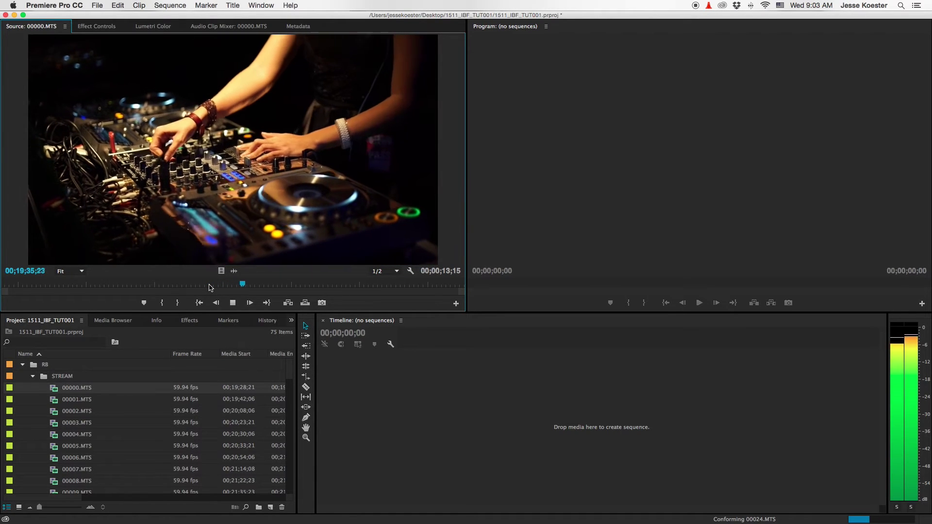
key("space")
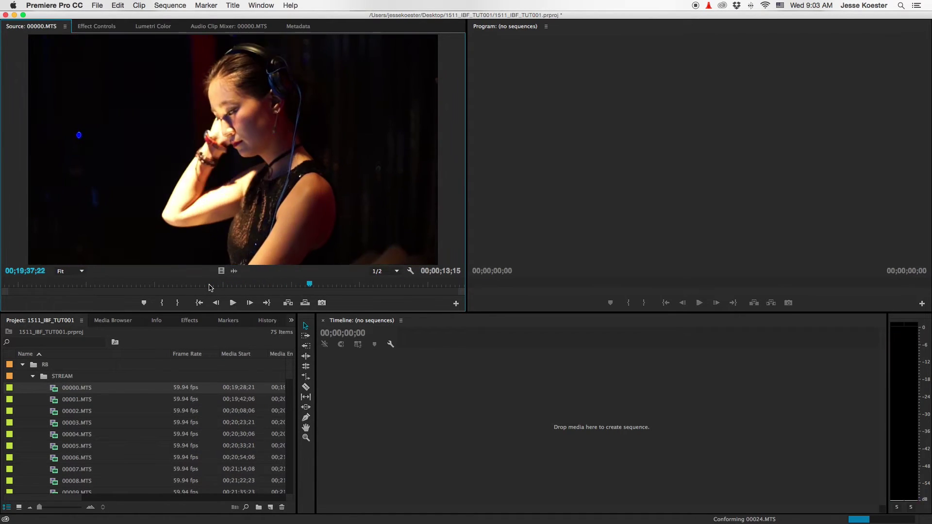
key("space")
key("space")
key("space")
key("space")
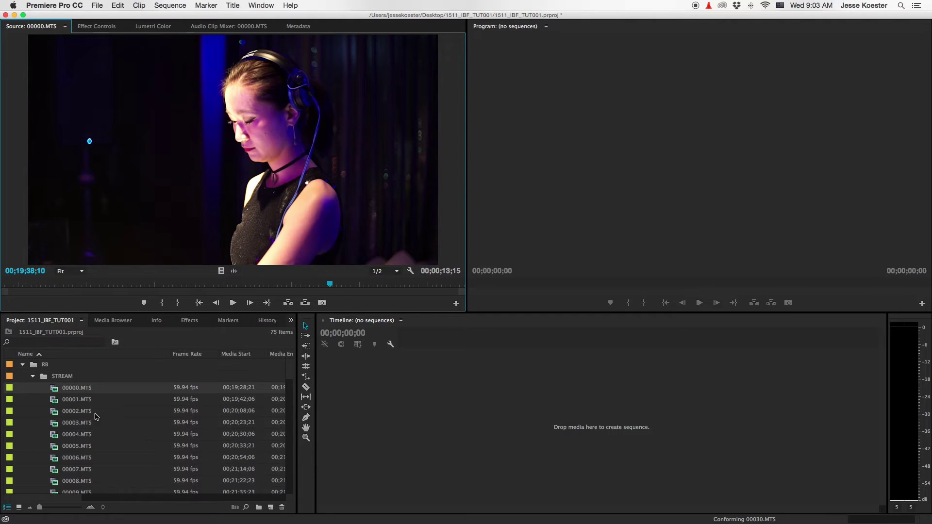
scroll(92, 413, "down", 20)
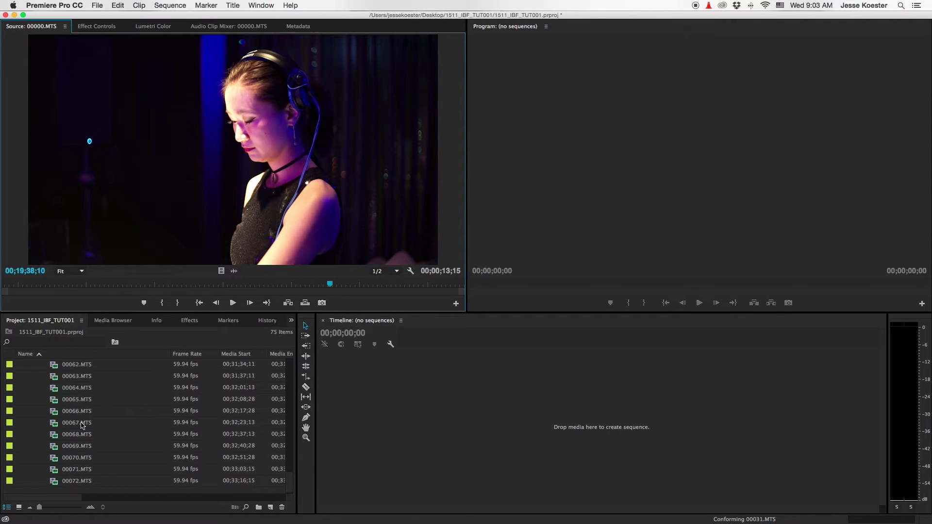
Interpret clips 00000 through 00072.MTS at 23.976 fps instead of 59.94 fps.
left_click(81, 481, "shift")
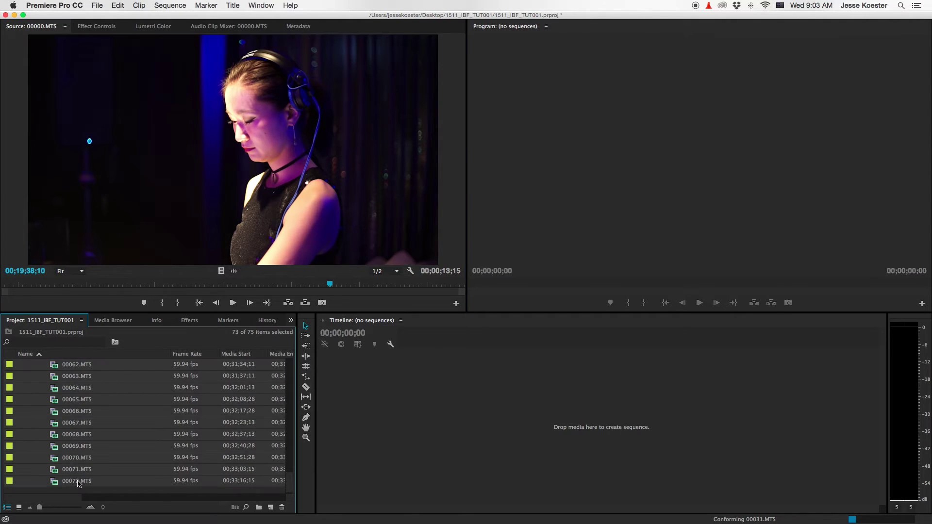
right_click(72, 394)
mouse_move(151, 366)
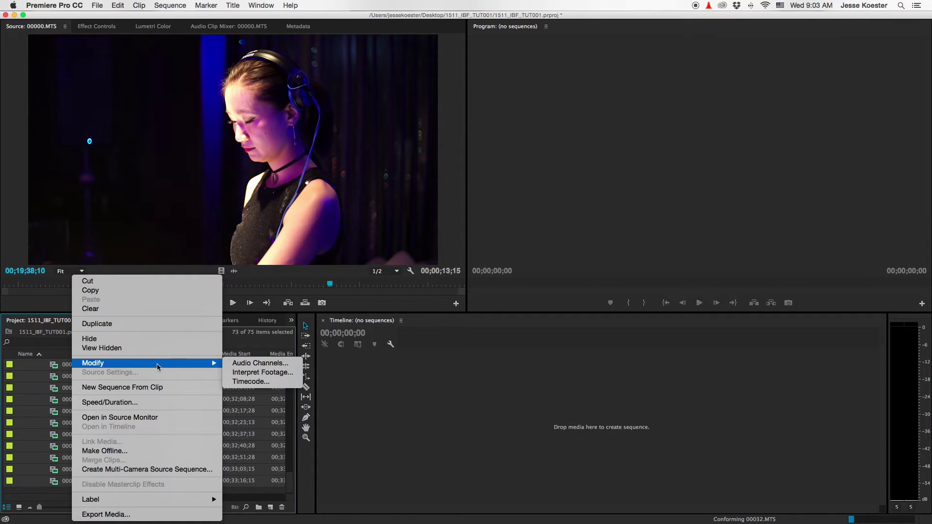
left_click(237, 372)
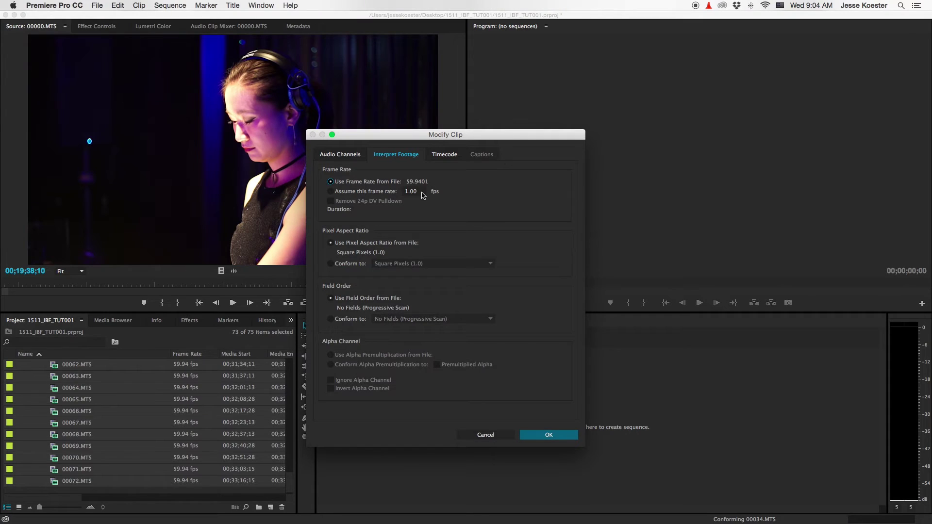
left_click(422, 192)
type("23.976")
key("Return")
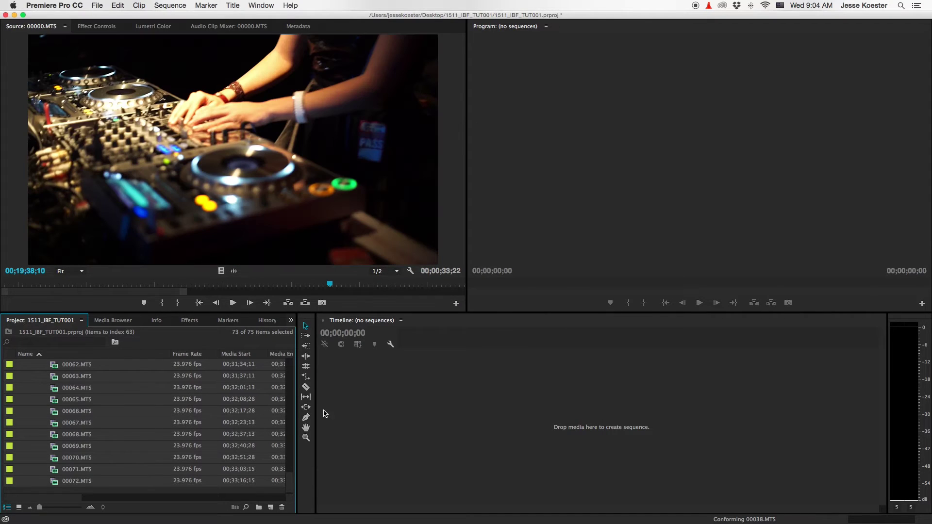
scroll(107, 408, "up", 15)
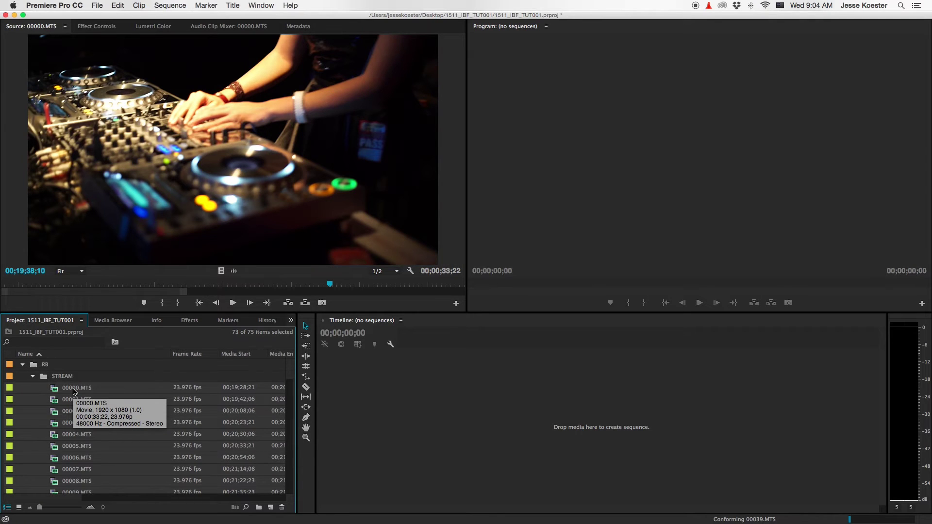
Open Export Media for the selected clips and show the Format list.
right_click(74, 392)
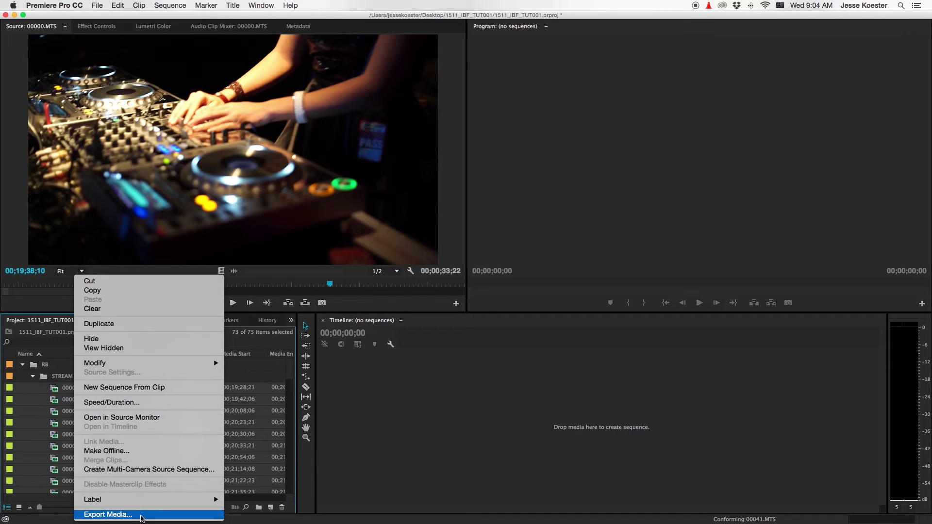
left_click(142, 519)
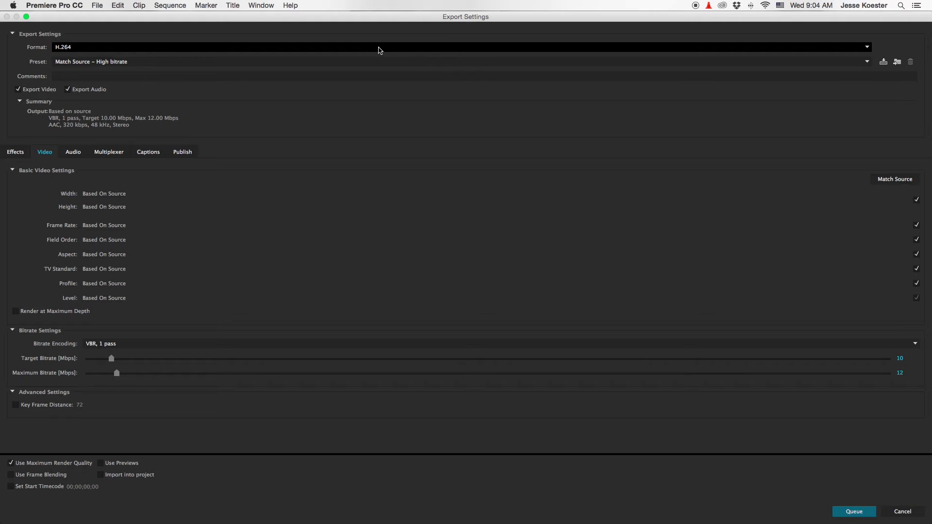
left_click(379, 49)
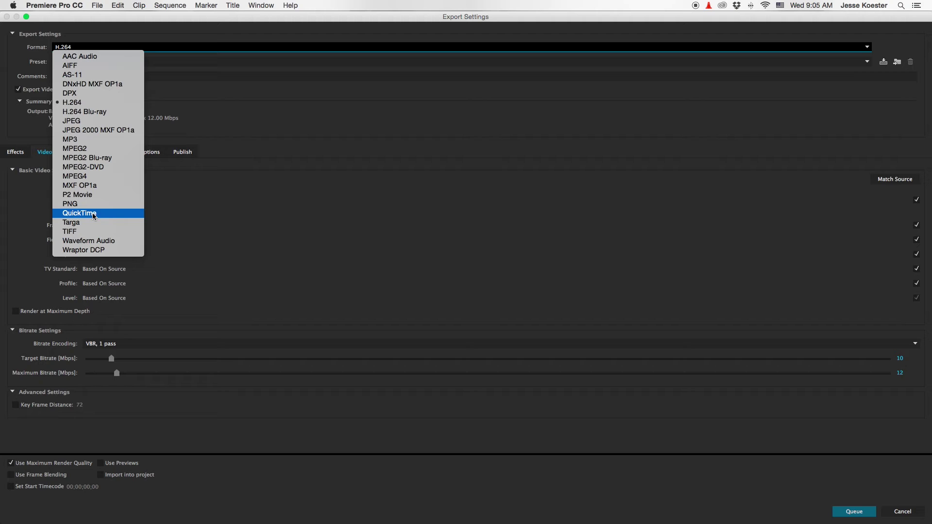
Set export format to QuickTime with Apple ProRes 422 codec and audio export off.
key("Escape")
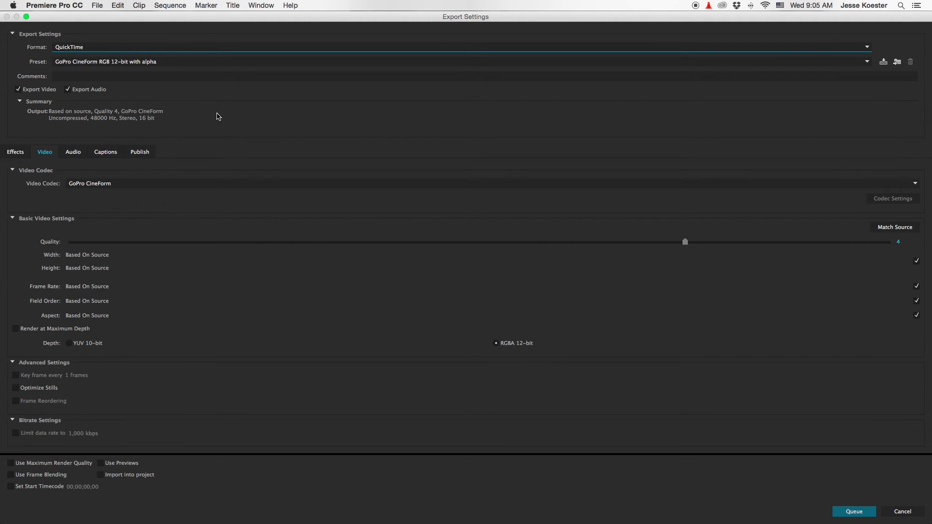
left_click(115, 185)
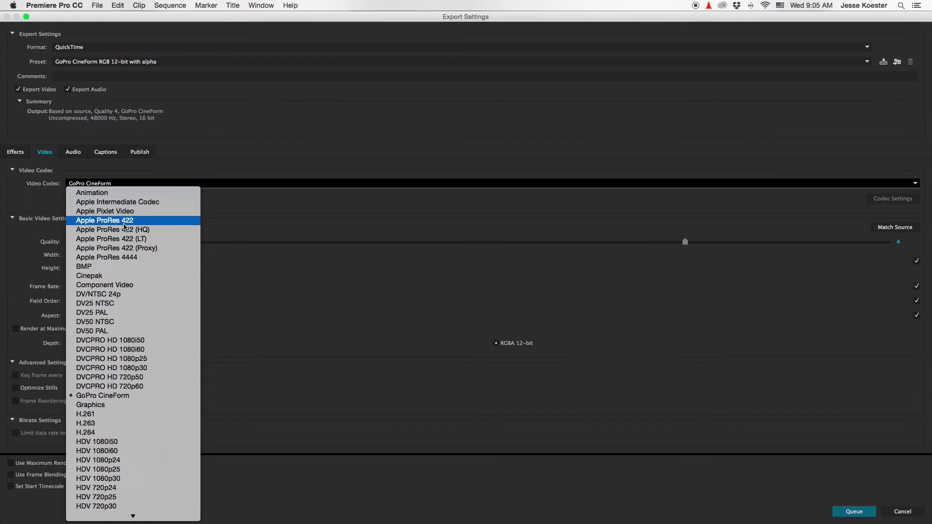
left_click(124, 224)
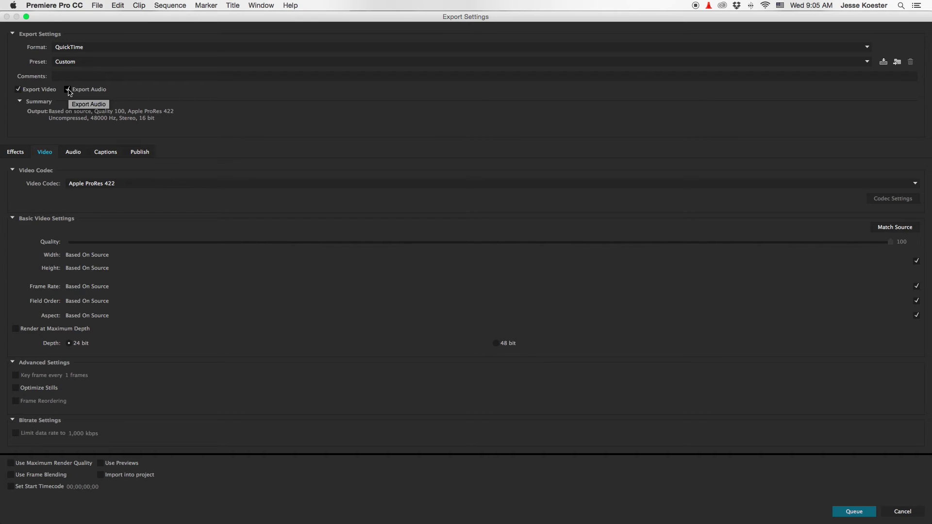
left_click(68, 89)
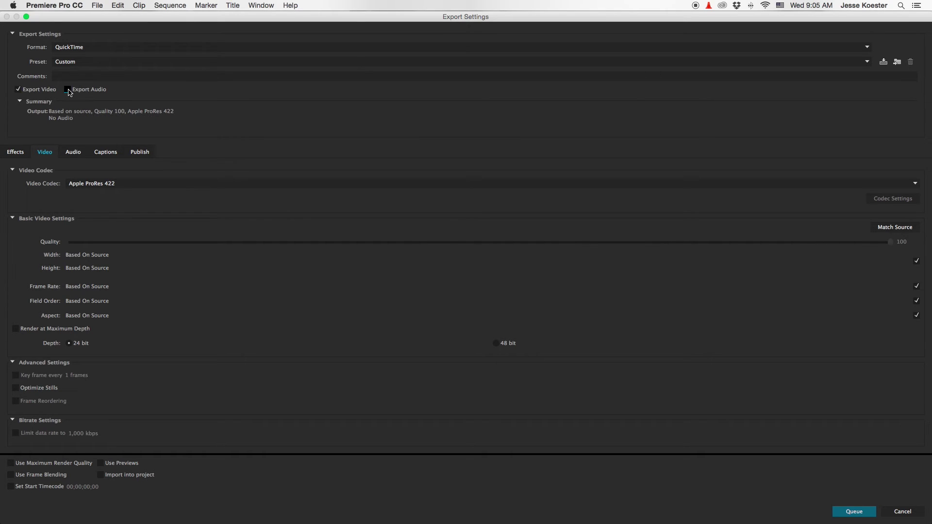
Send the export to the Media Encoder queue and select all queued clip jobs.
left_click(855, 512)
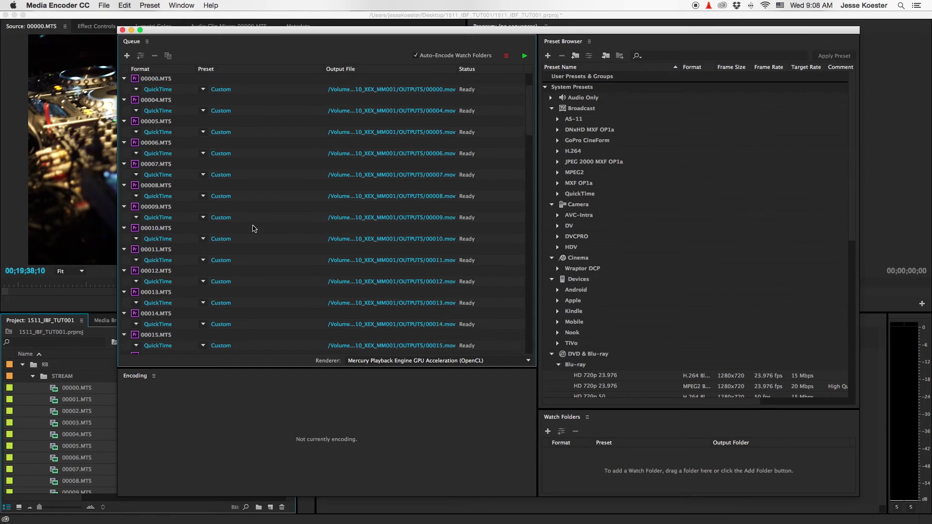
scroll(253, 228, "down", 20)
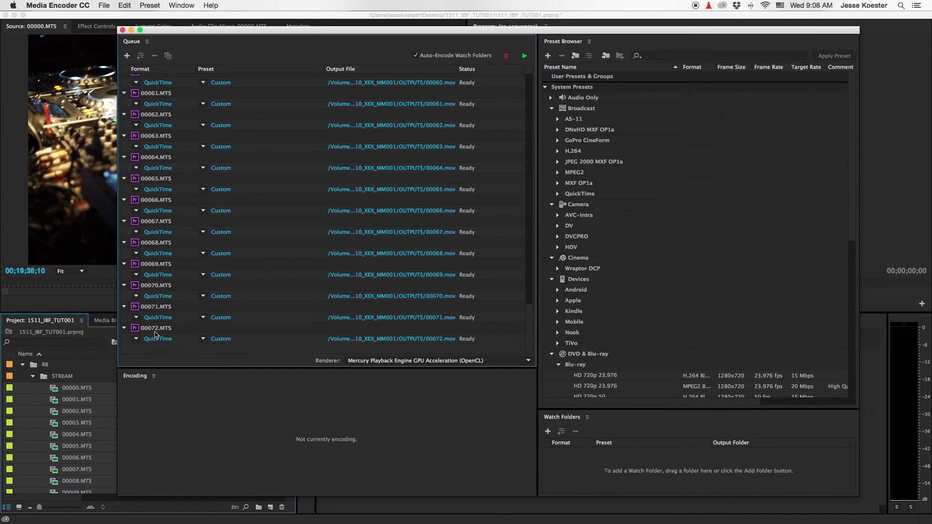
scroll(63, 428, "down", 2)
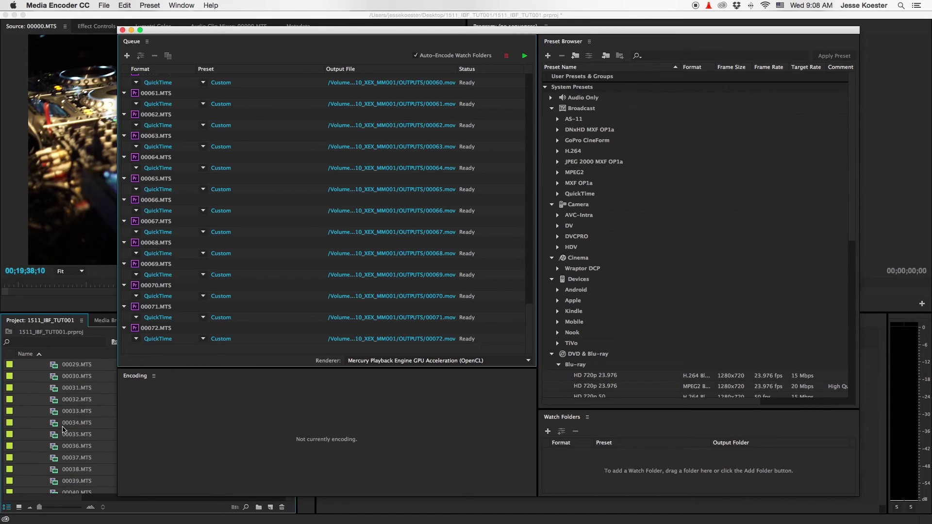
scroll(64, 429, "down", 8)
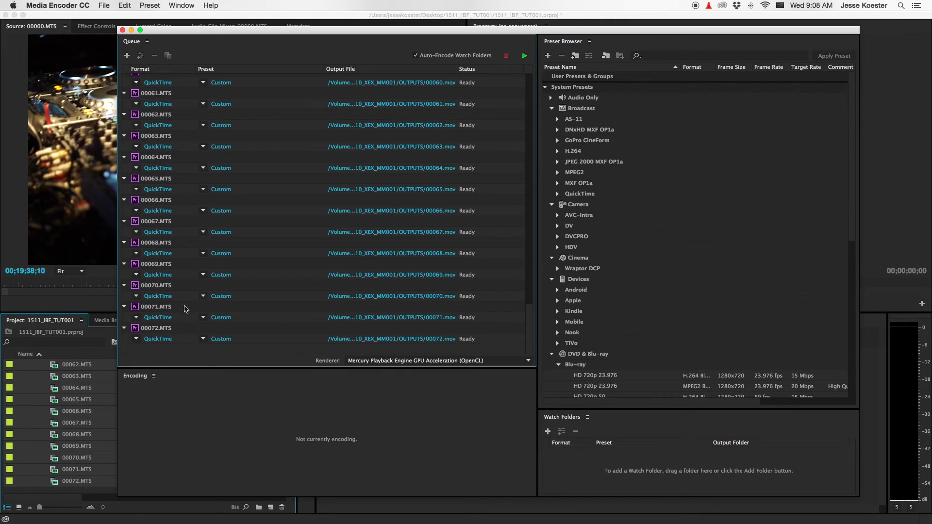
left_click(261, 332)
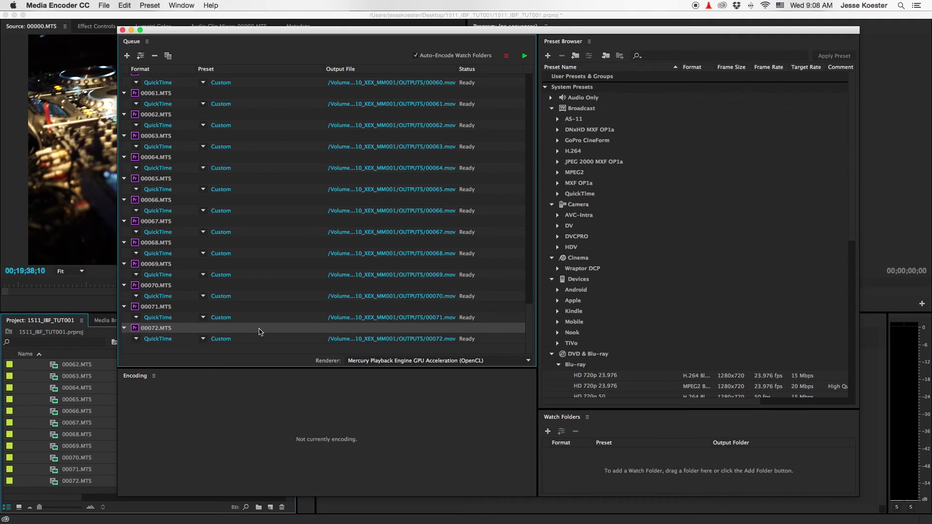
key("super+a")
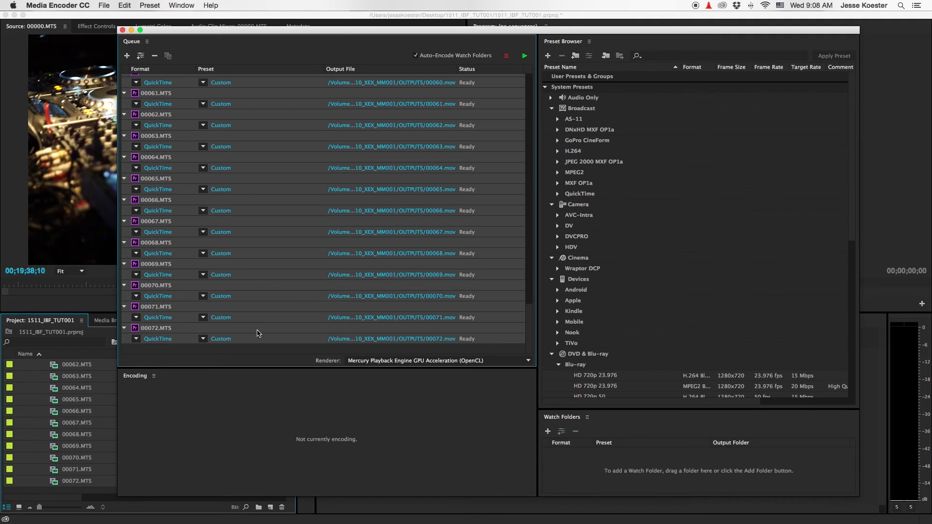
Set all jobs' output to a new RB folder inside TOKYO/1511_BOB_MM001/PRO.
left_click(391, 170)
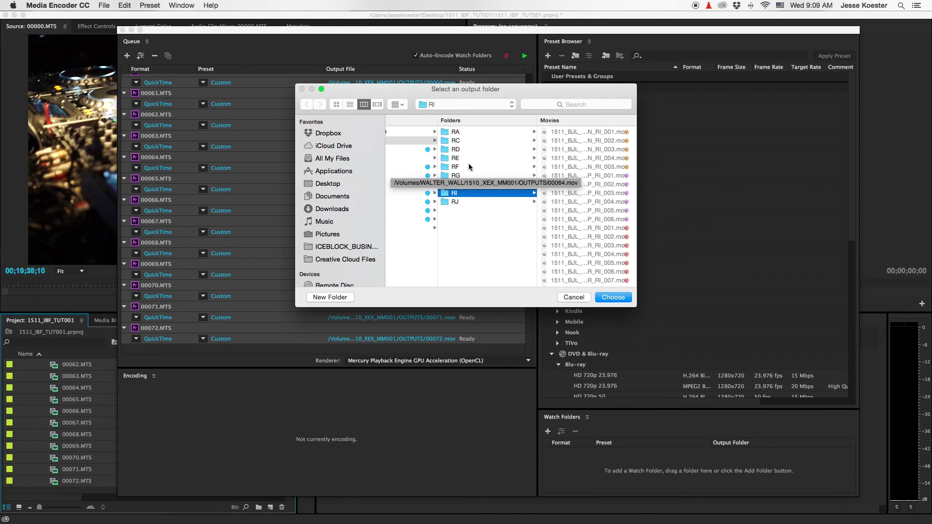
scroll(469, 166, "left", 5)
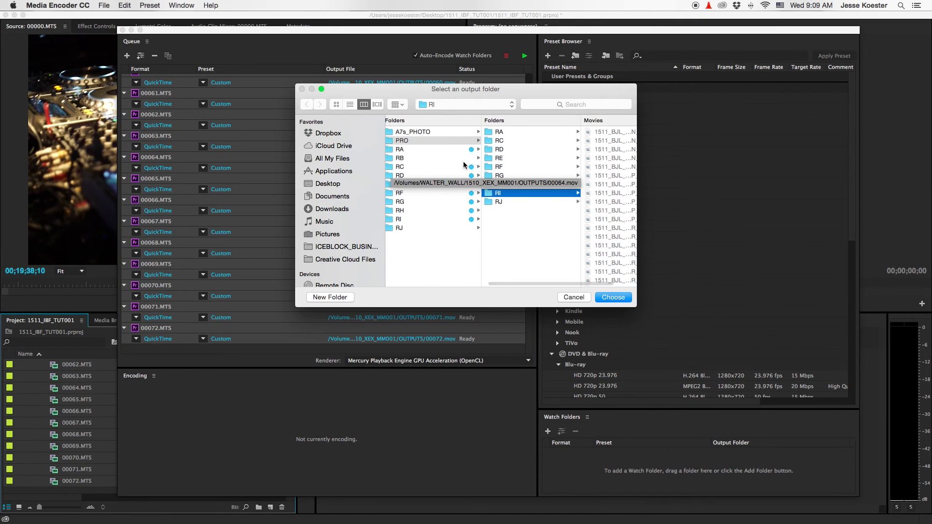
scroll(335, 228, "down", 5)
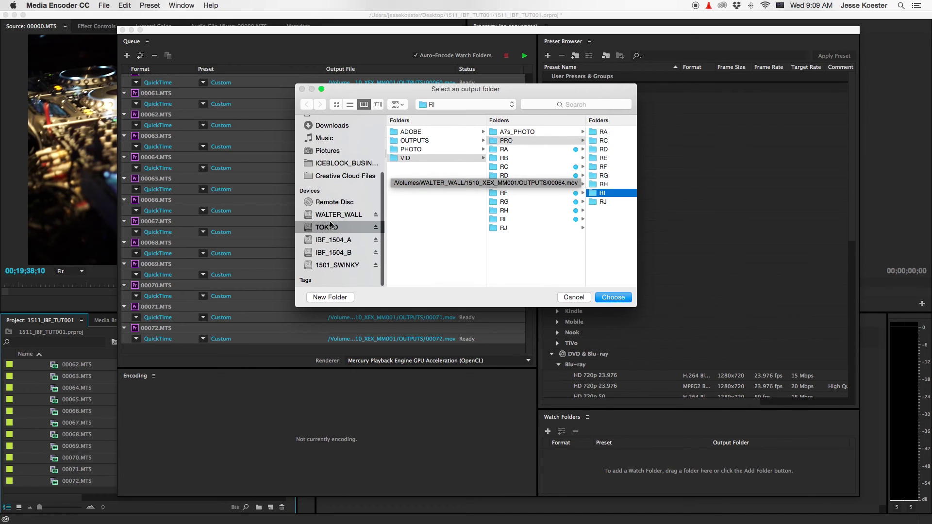
left_click(325, 230)
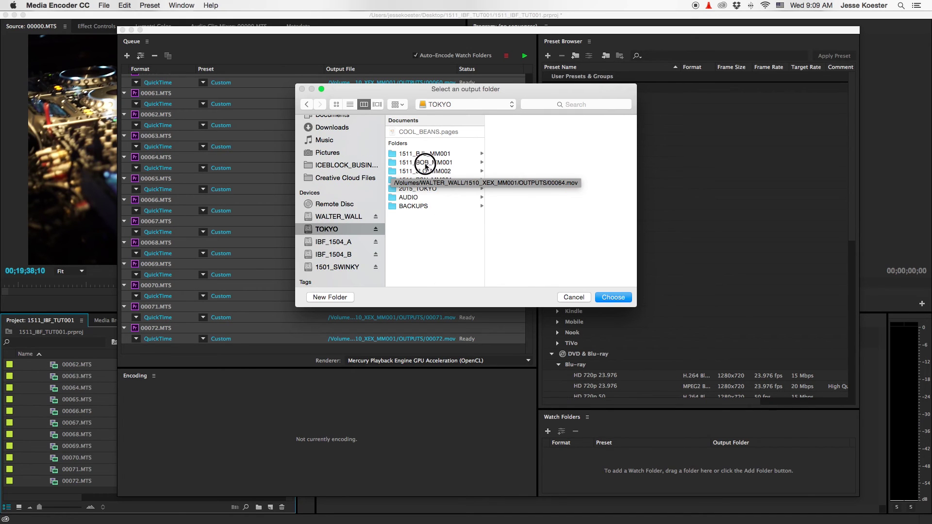
left_click(422, 163)
left_click_drag(520, 89, 505, 186)
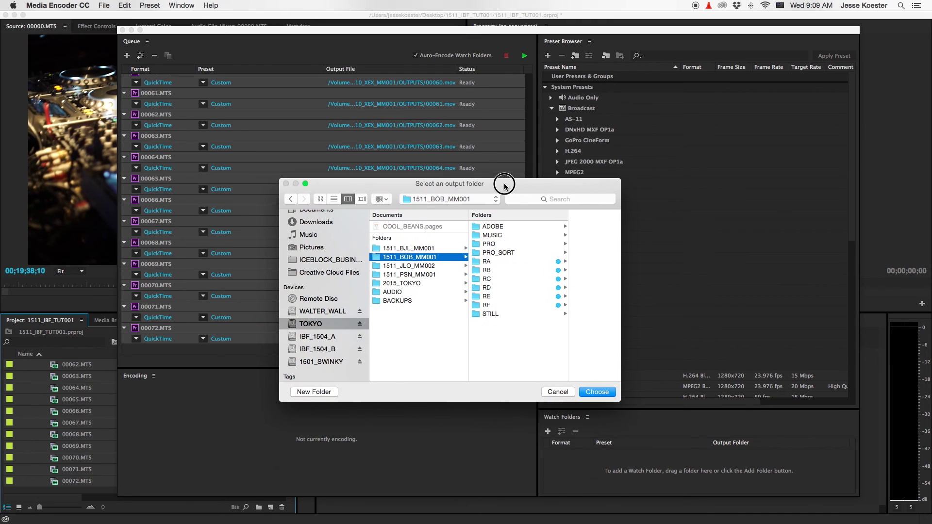
left_click(489, 245)
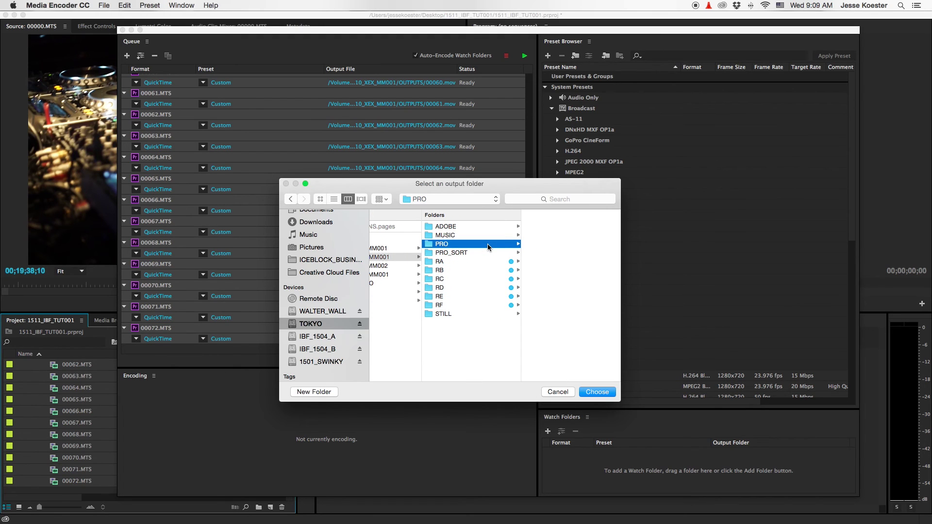
key("super+shift+n")
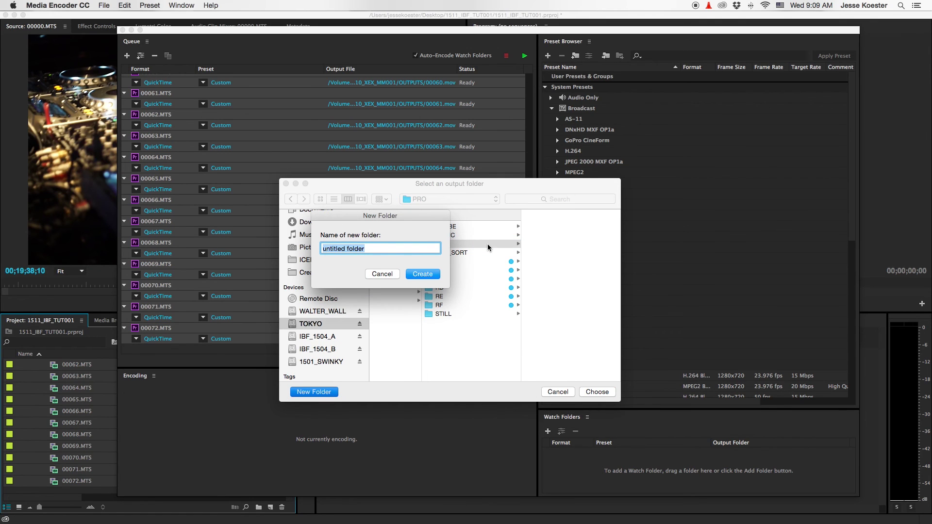
type("RB")
key("Return")
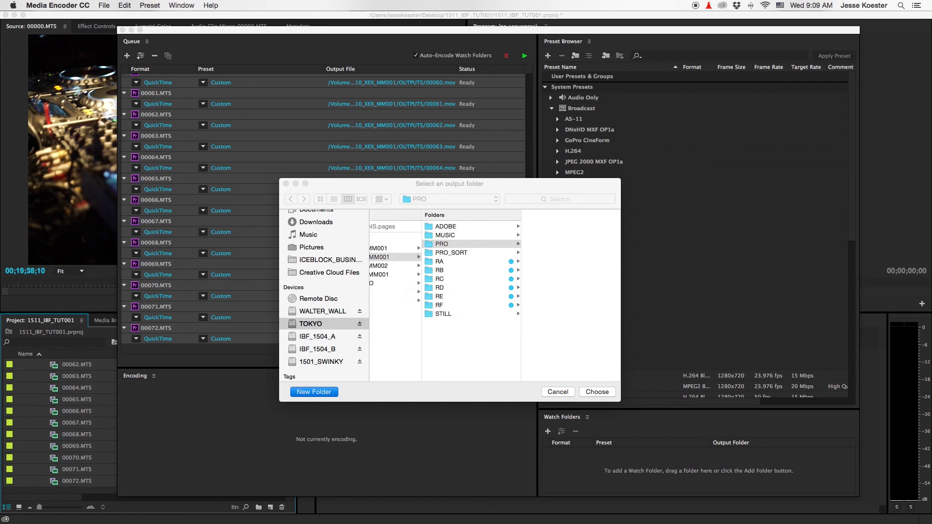
left_click(597, 392)
scroll(398, 143, "up", 3)
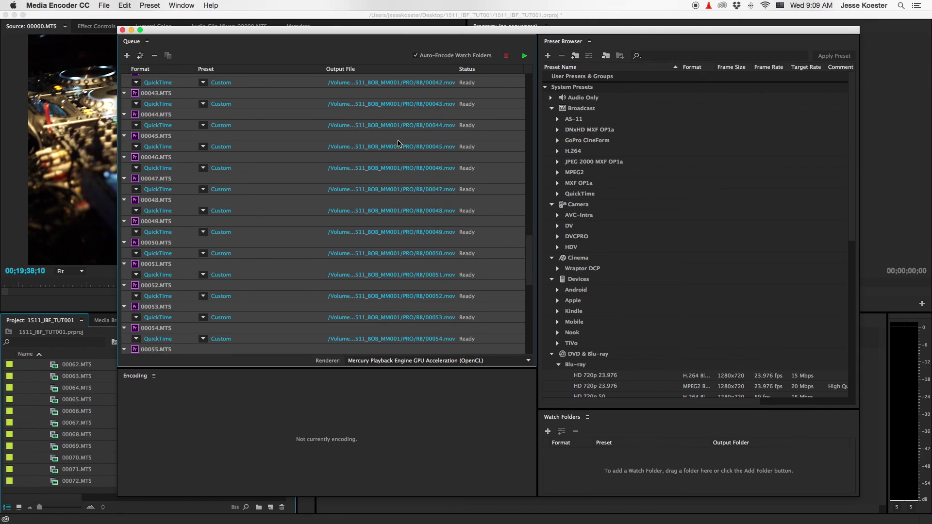
scroll(398, 143, "up", 10)
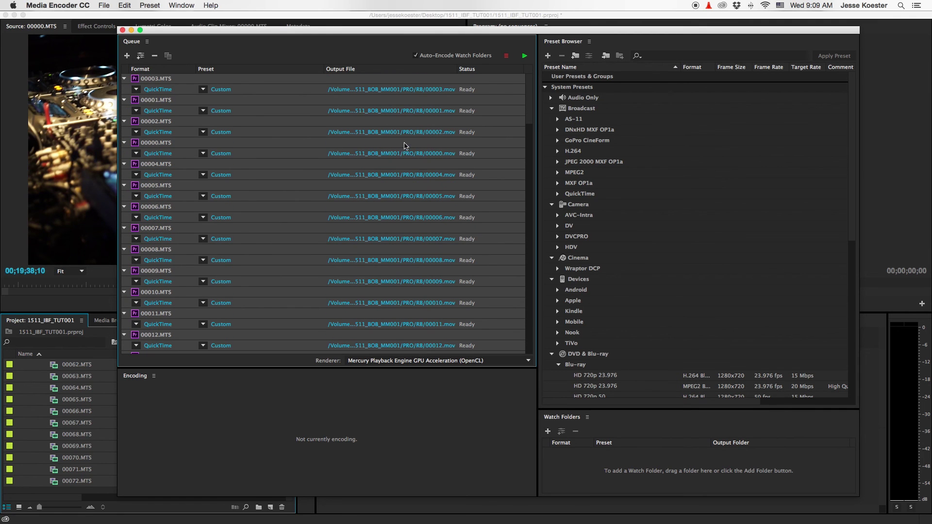
scroll(443, 114, "down", 3)
scroll(443, 114, "down", 10)
scroll(443, 114, "down", 15)
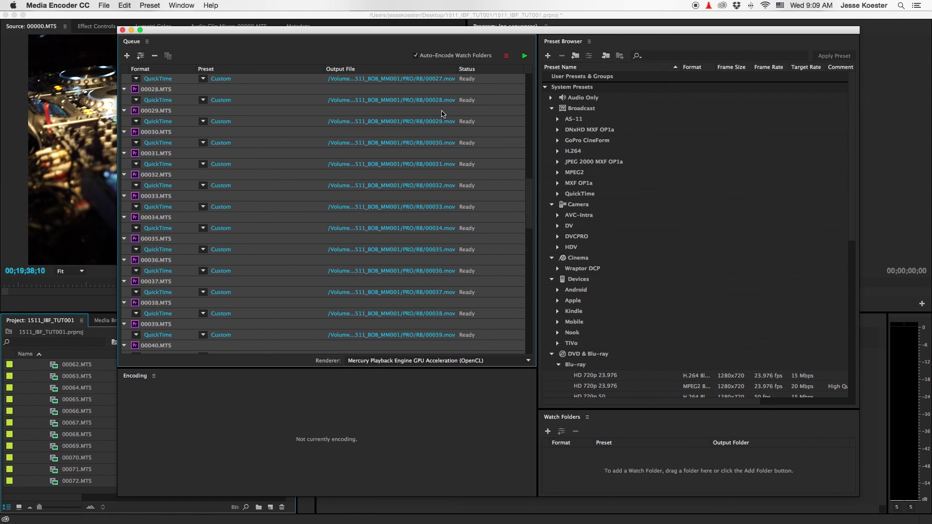
Start encoding the Media Encoder queue.
left_click(524, 60)
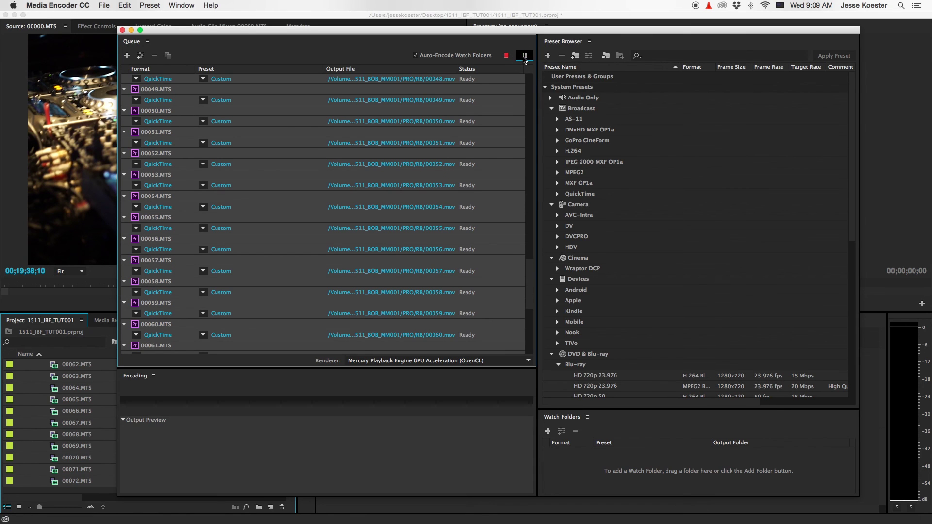